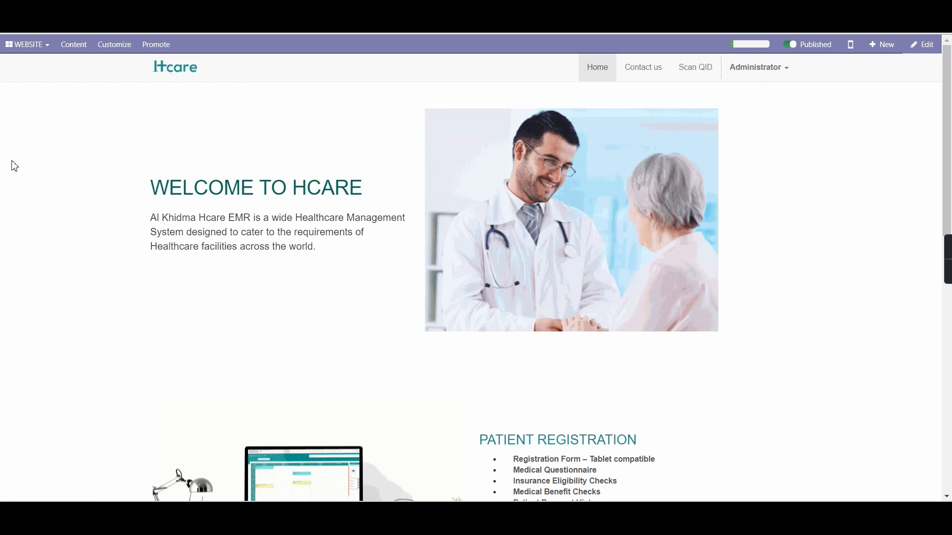
# - Open the HCARE module and view the Service Billing and Insurance Invoice lists under Finance
pyautogui.click(22, 46)
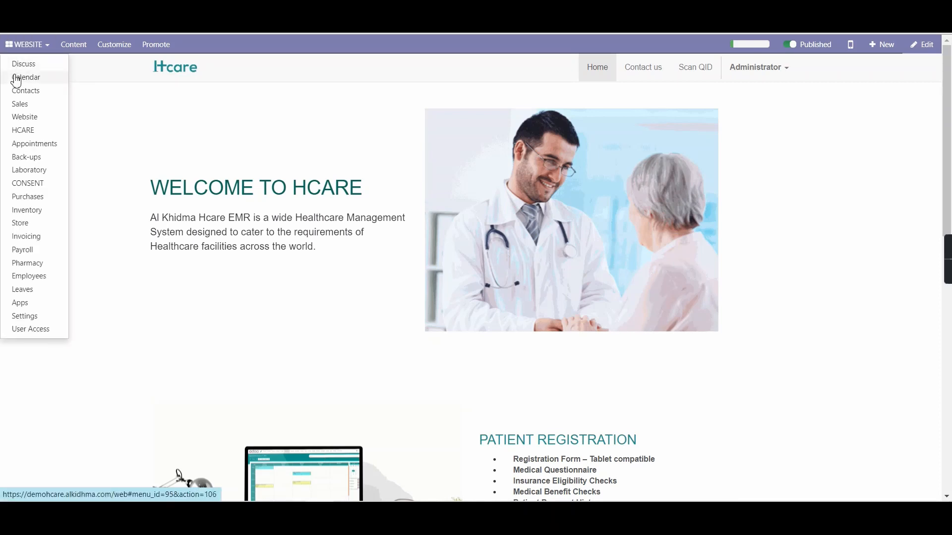
pyautogui.click(24, 131)
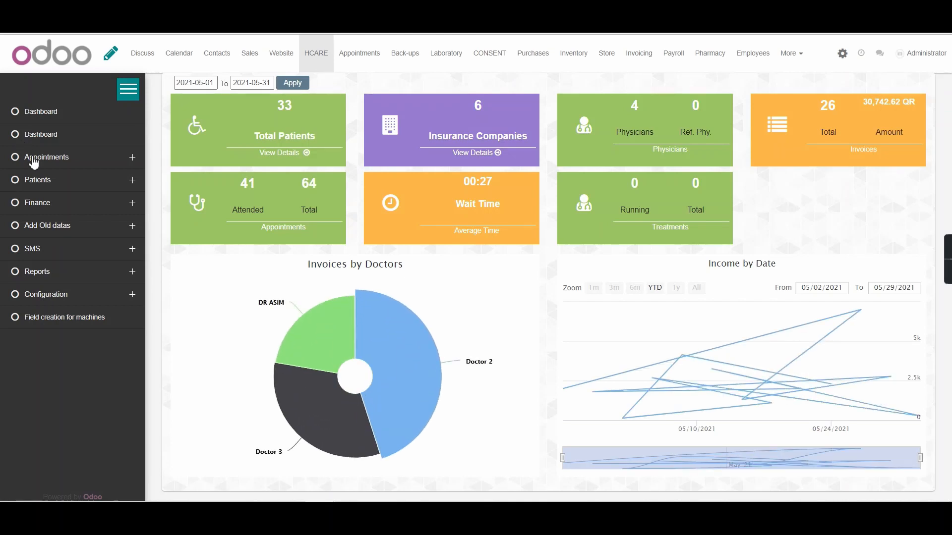
pyautogui.click(60, 203)
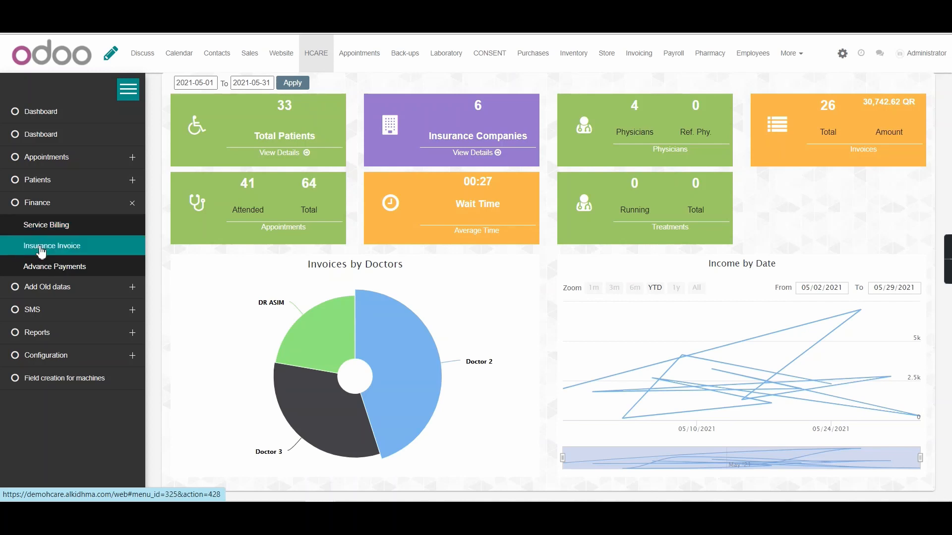
pyautogui.click(43, 234)
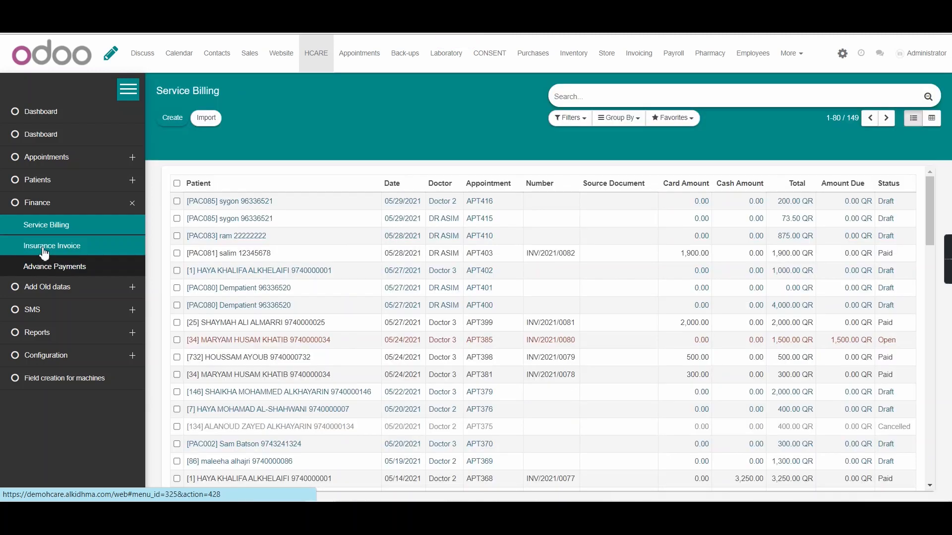
pyautogui.click(44, 253)
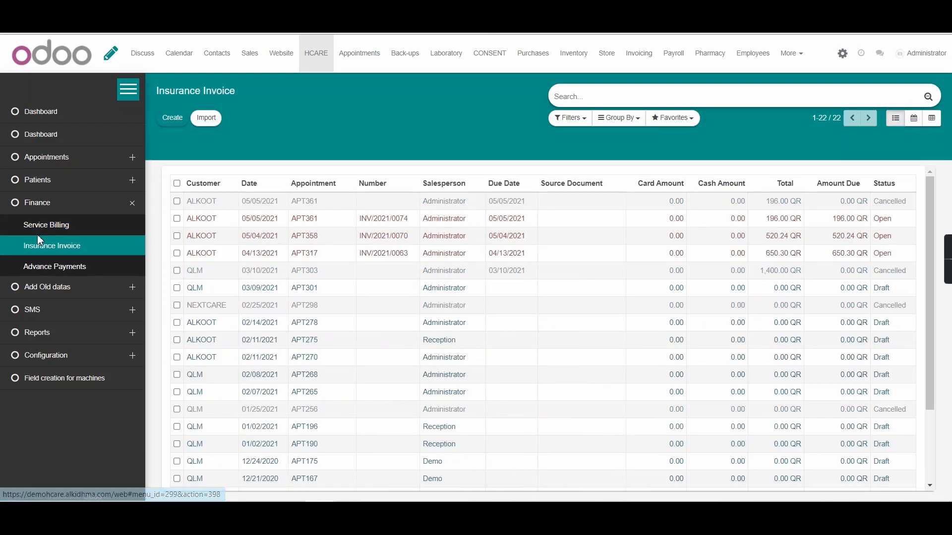
pyautogui.click(39, 229)
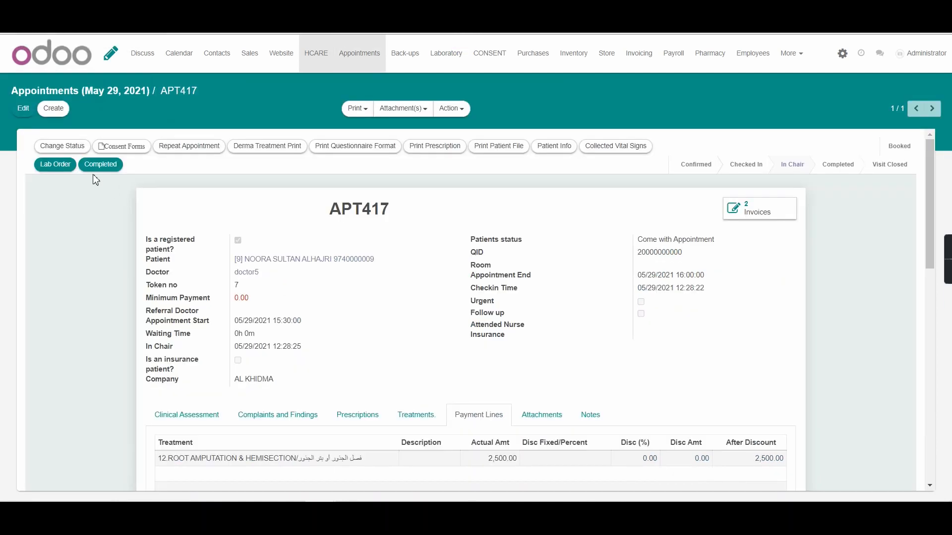
# - Mark appointment APT417 as completed and open the invoice linked to it
pyautogui.click(100, 165)
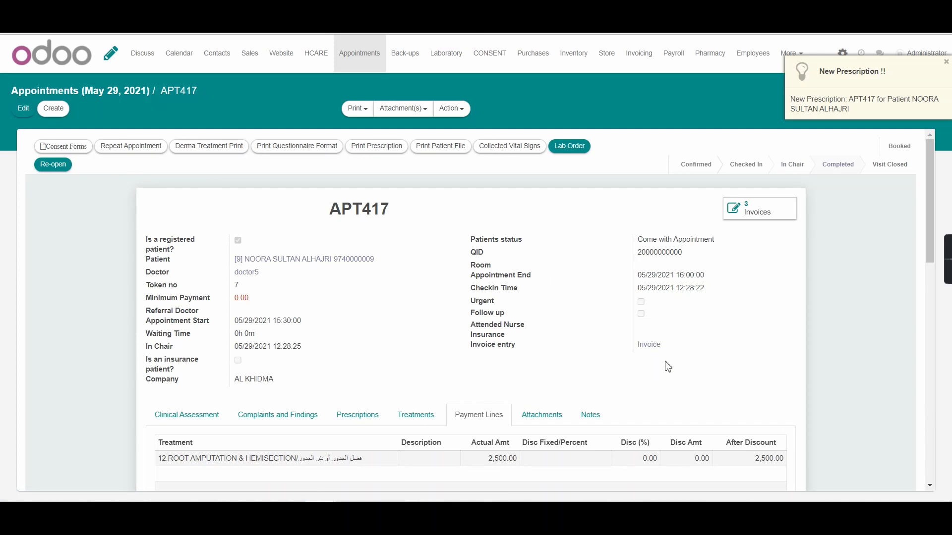
pyautogui.click(654, 346)
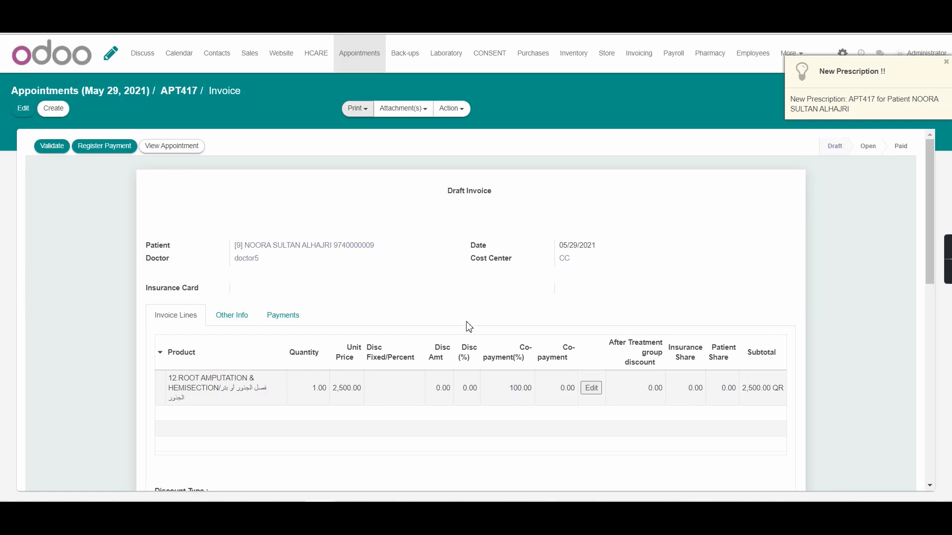
# - Review the draft invoice's print formats, treatment line and total, and validate the invoice
pyautogui.click(353, 116)
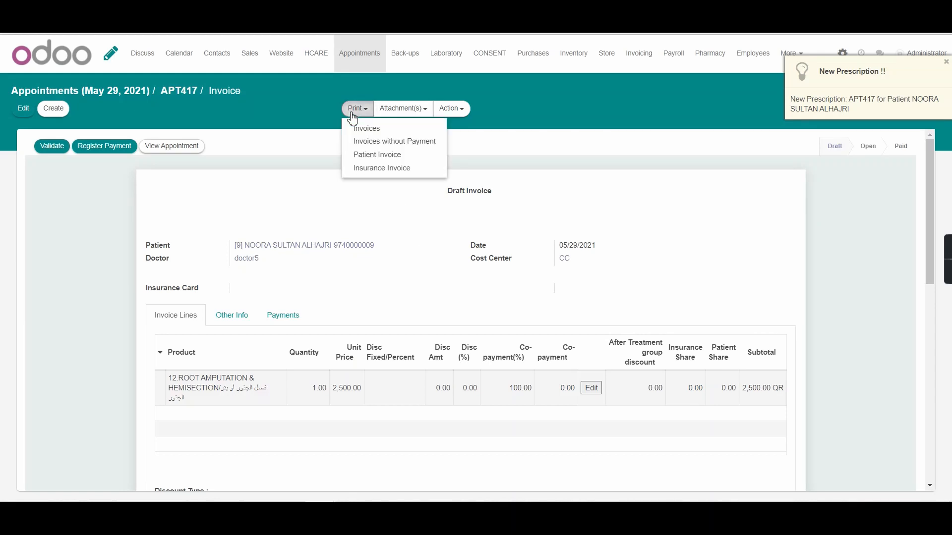
pyautogui.click(551, 290)
pyautogui.scroll(-3, 553, 293)
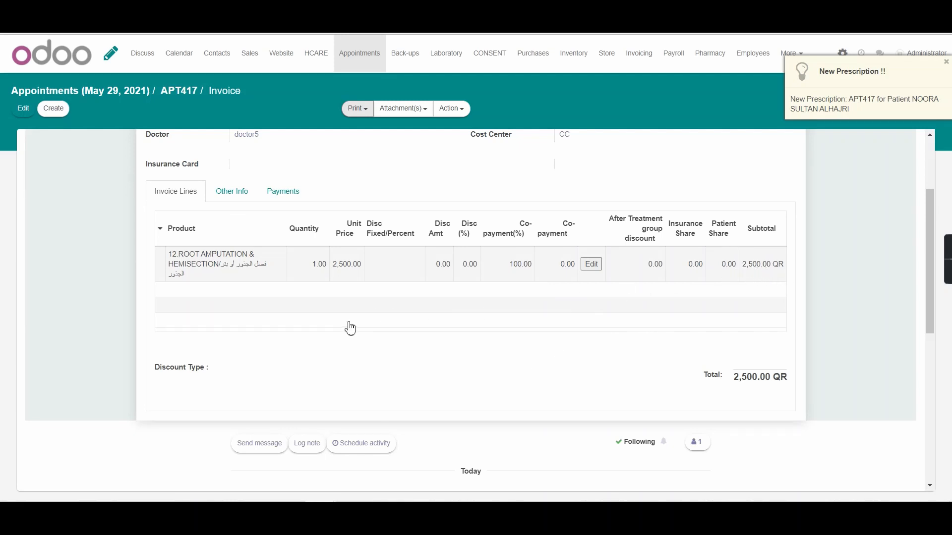
pyautogui.scroll(3, 350, 328)
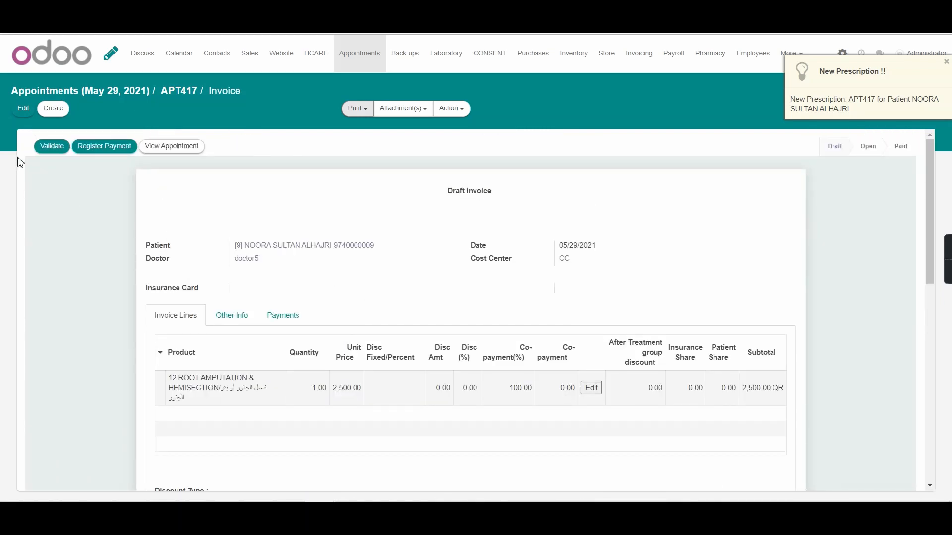
pyautogui.click(50, 150)
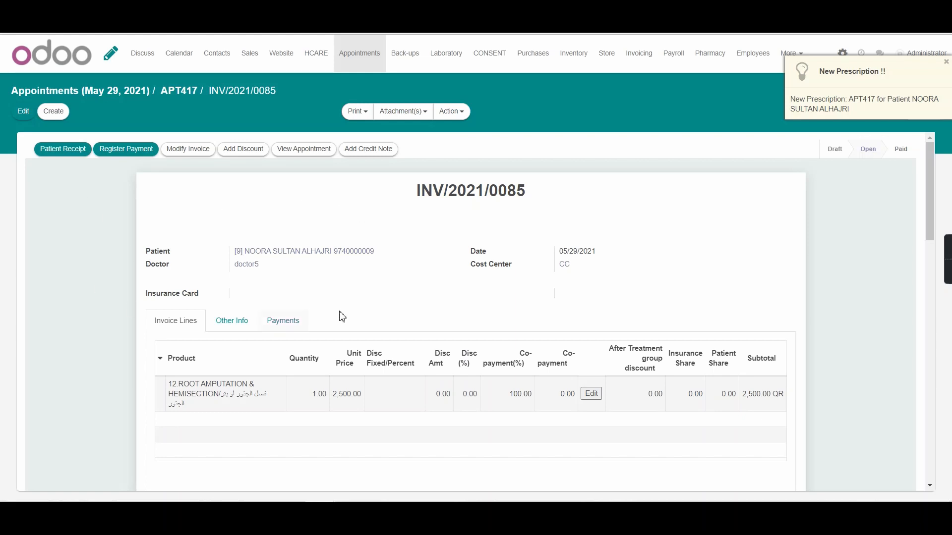
pyautogui.click(72, 157)
# - Register a partial payment of 500.00 QR on the invoice using the Cash (QAR) journal
pyautogui.click(138, 153)
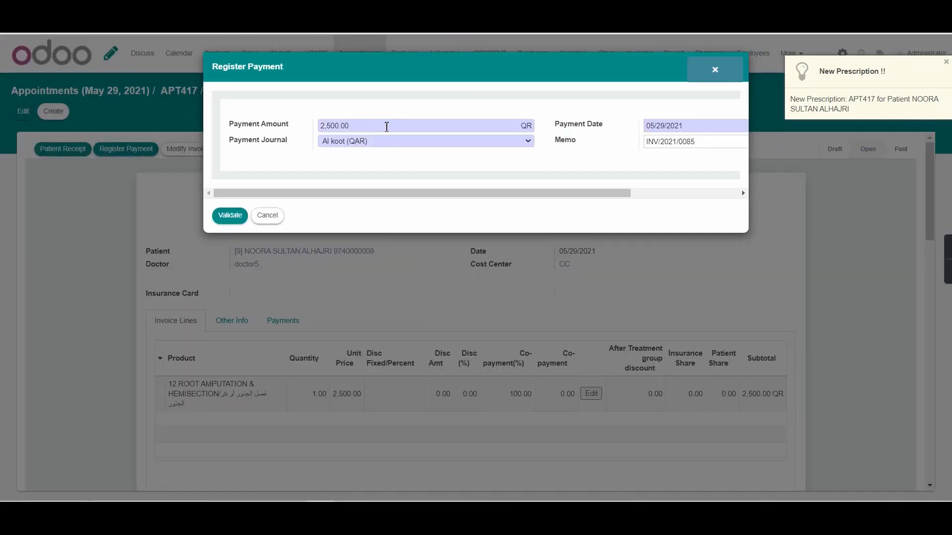
pyautogui.moveTo(346, 125); pyautogui.dragTo(318, 123)
pyautogui.press('Home')
pyautogui.press('Delete')
pyautogui.press('Delete')
pyautogui.click(353, 136)
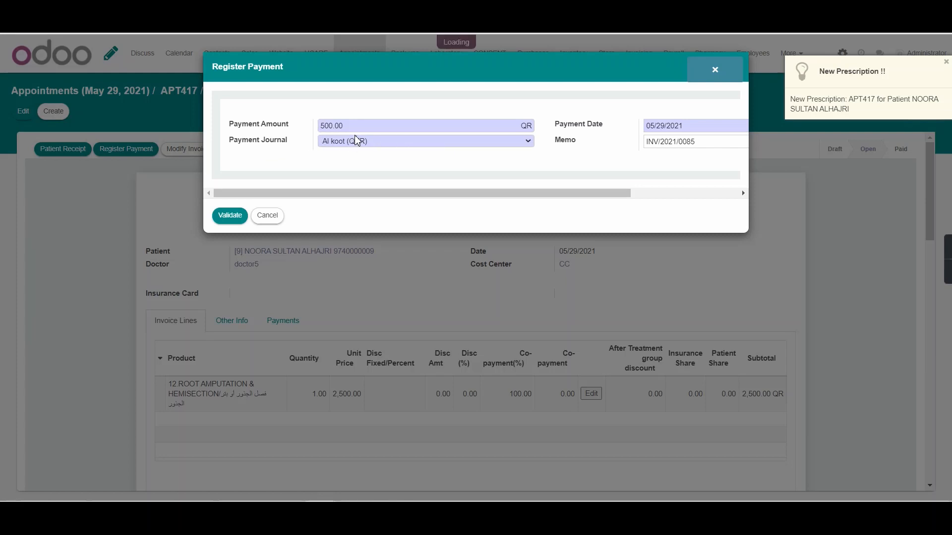
pyautogui.click(350, 142)
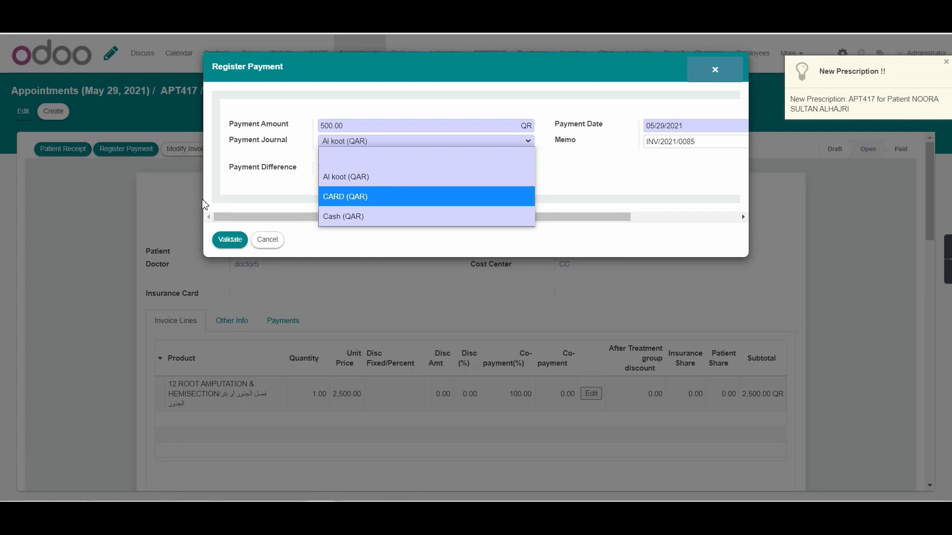
pyautogui.click(287, 182)
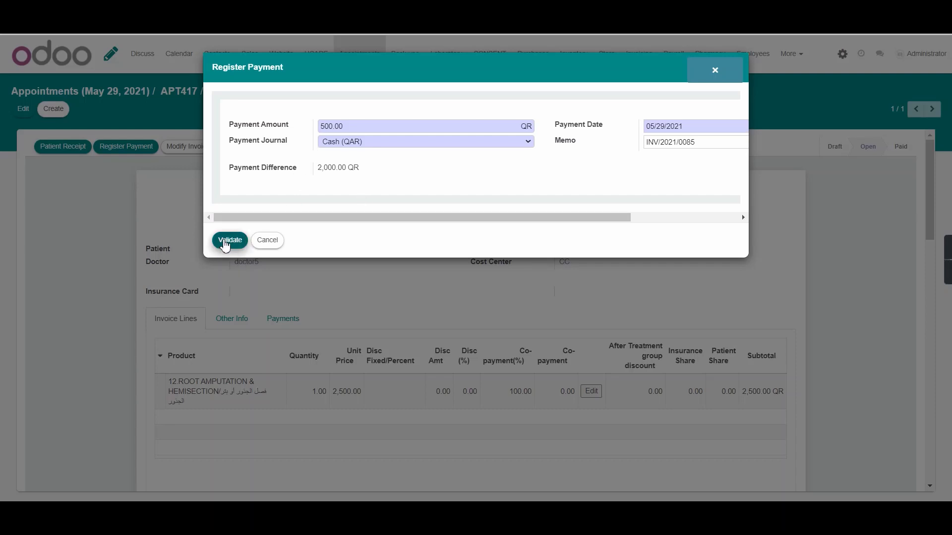
pyautogui.click(225, 241)
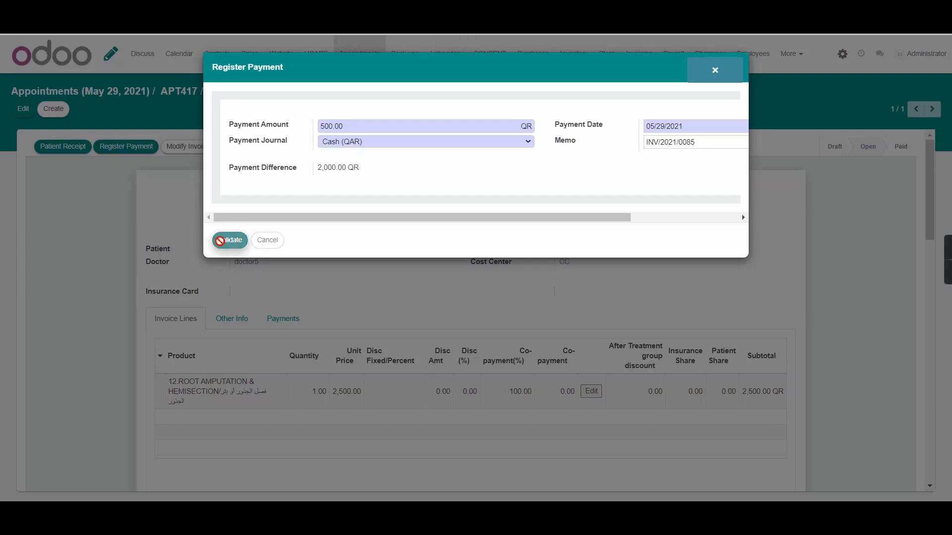
# - Check the recorded payment and the unpaid balance in the invoice totals
pyautogui.scroll(-6, 498, 326)
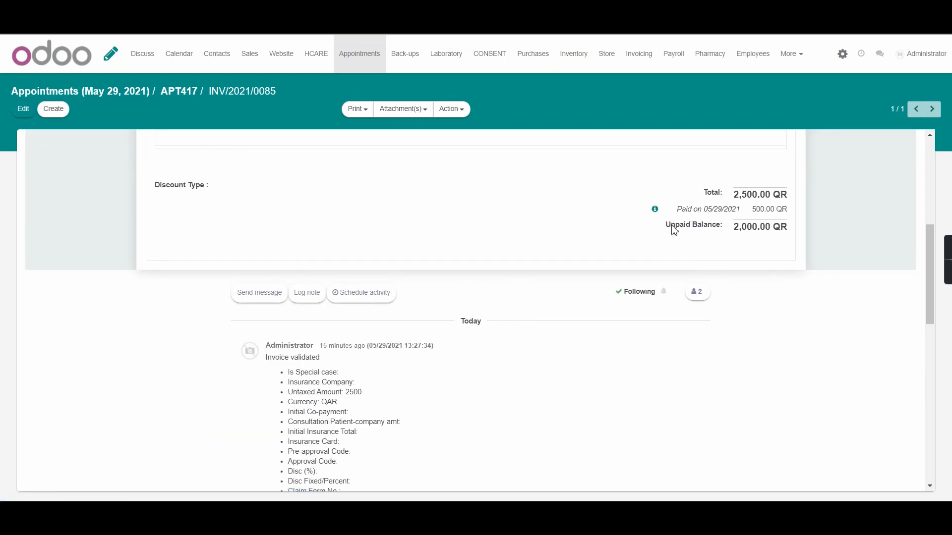
pyautogui.moveTo(675, 225); pyautogui.dragTo(737, 226)
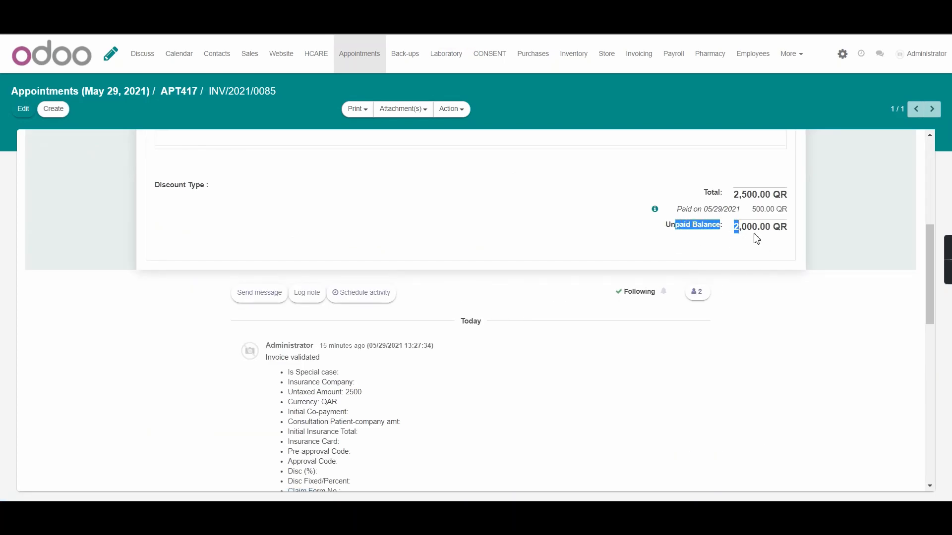
pyautogui.click(786, 241)
pyautogui.scroll(6, 696, 244)
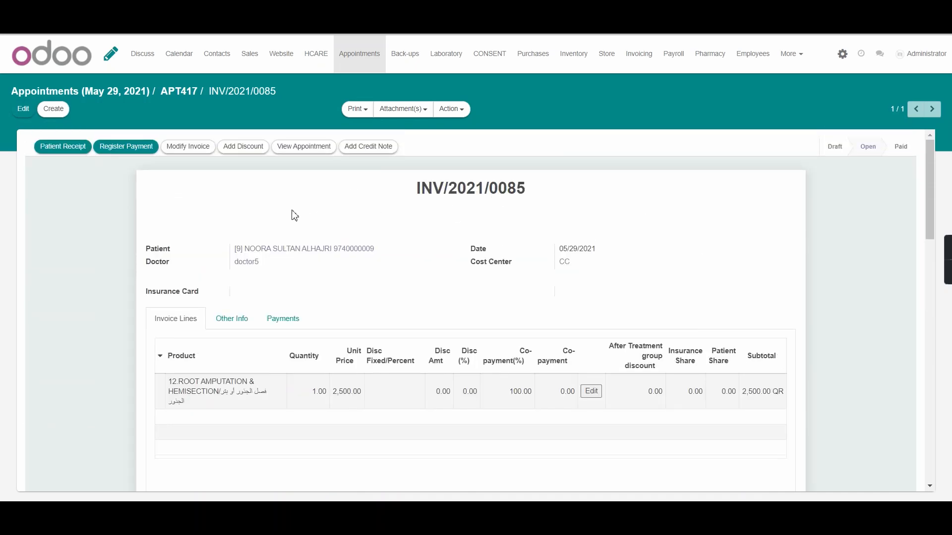
# - Register the remaining payment of 2,000.00 QR on the invoice using the CARD (QAR) journal
pyautogui.click(123, 149)
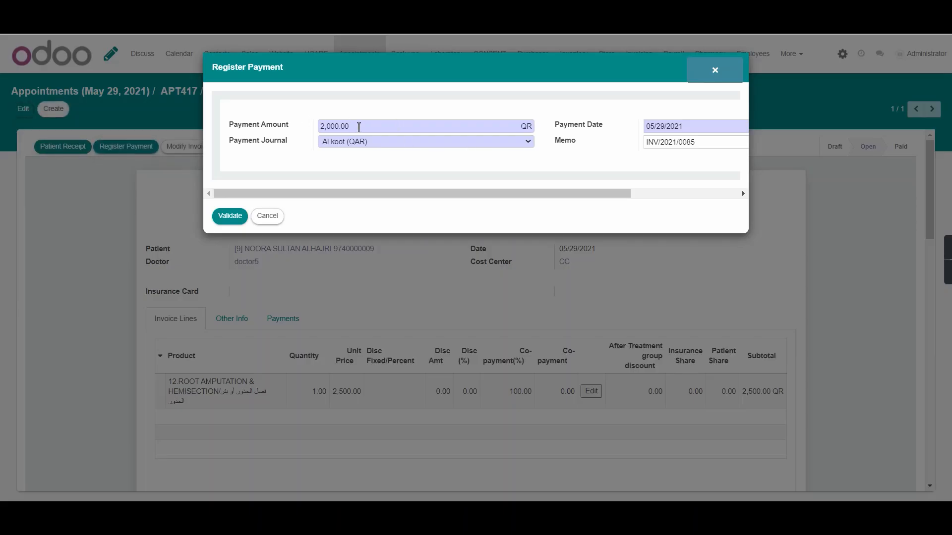
pyautogui.moveTo(362, 128); pyautogui.dragTo(267, 129)
pyautogui.click(333, 126)
pyautogui.click(268, 164)
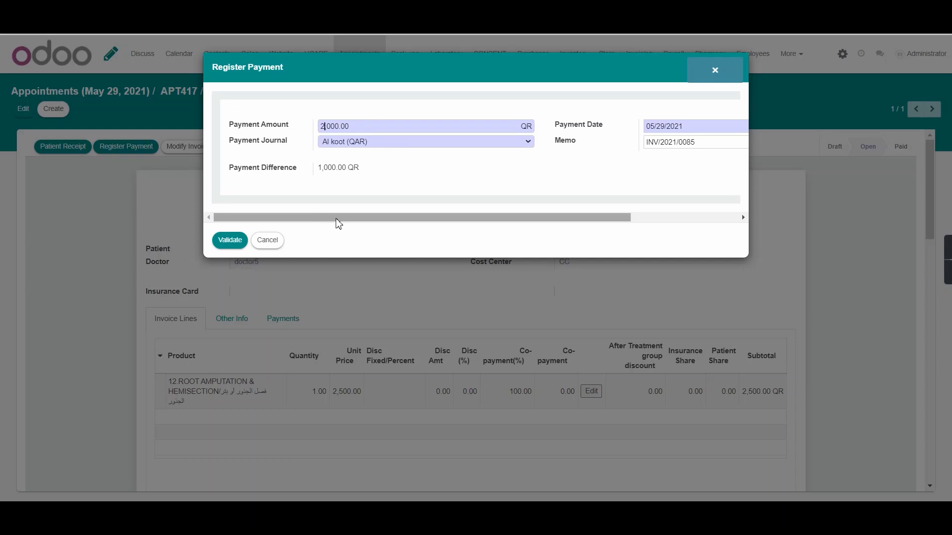
pyautogui.click(388, 170)
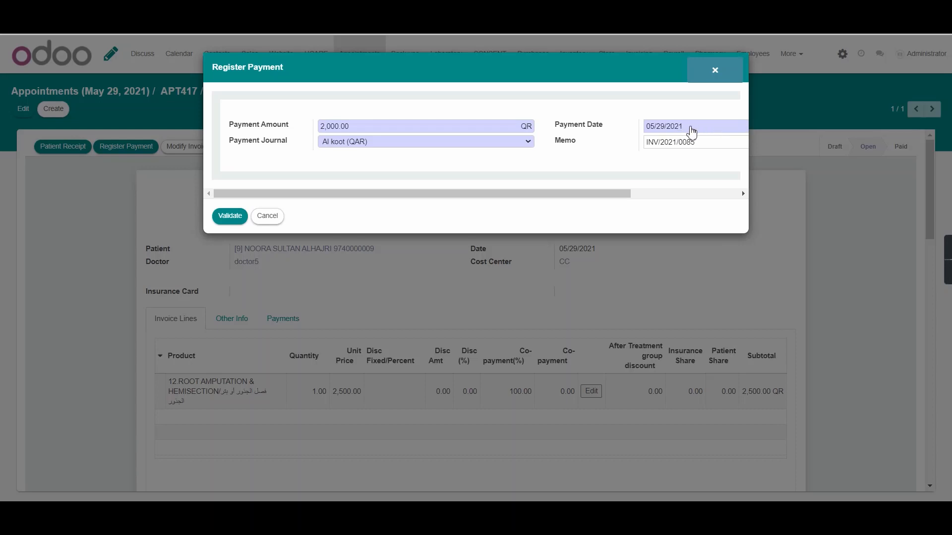
pyautogui.click(692, 131)
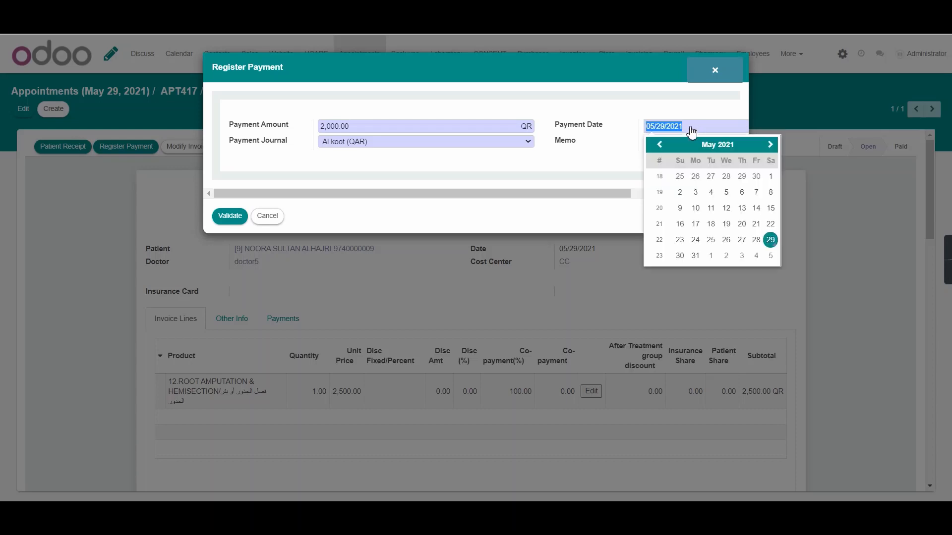
pyautogui.click(516, 143)
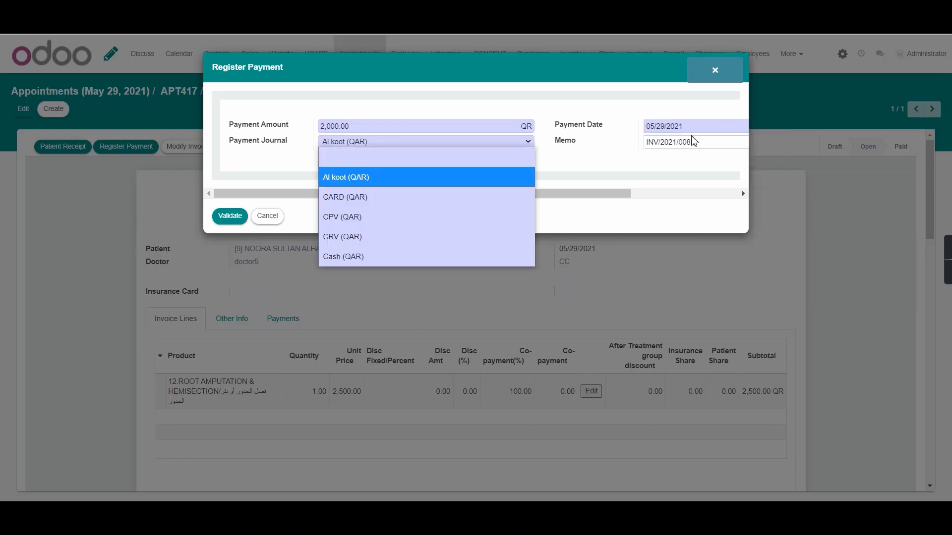
pyautogui.click(381, 199)
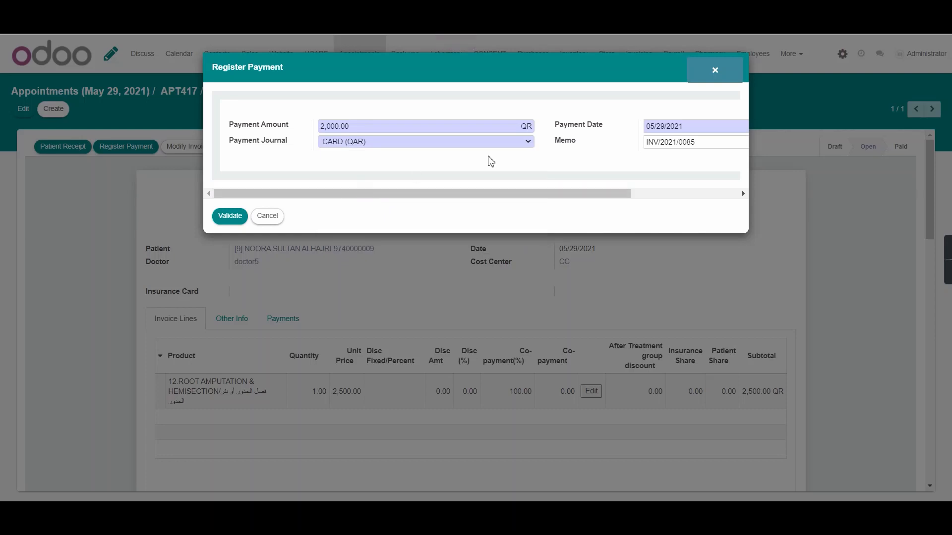
pyautogui.click(223, 214)
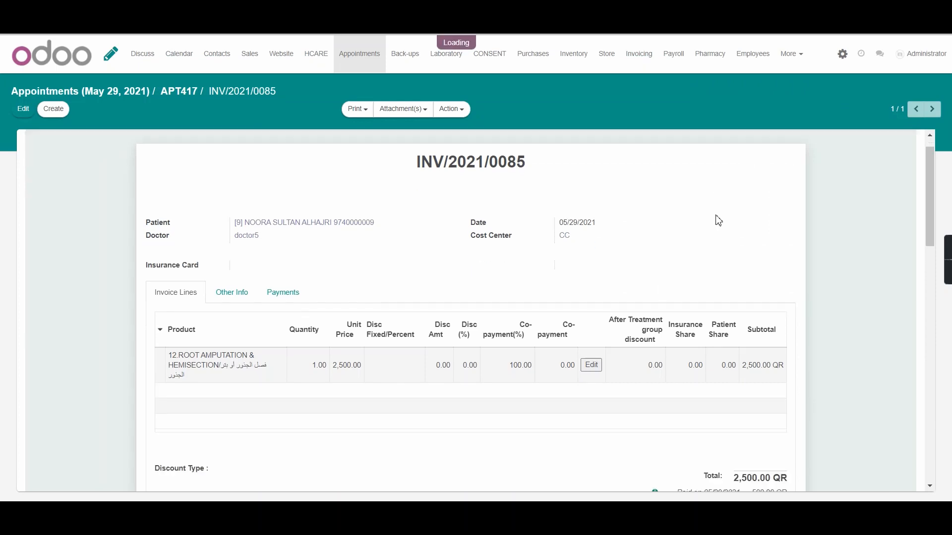
# - Review both recorded payments and the final unpaid balance under the invoice total
pyautogui.scroll(-5, 717, 223)
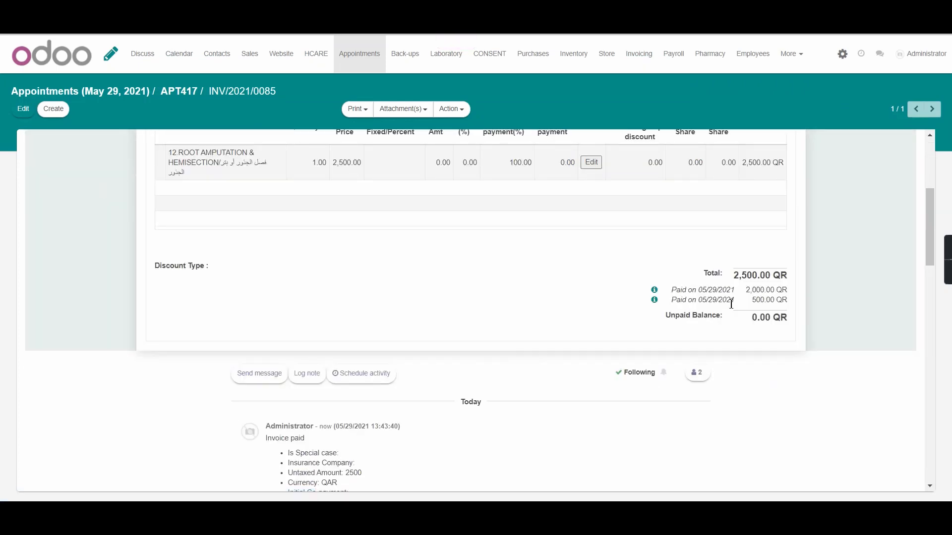
pyautogui.moveTo(760, 301); pyautogui.dragTo(649, 279)
pyautogui.click(787, 299)
pyautogui.moveTo(764, 290); pyautogui.dragTo(745, 290)
pyautogui.moveTo(748, 328); pyautogui.dragTo(808, 327)
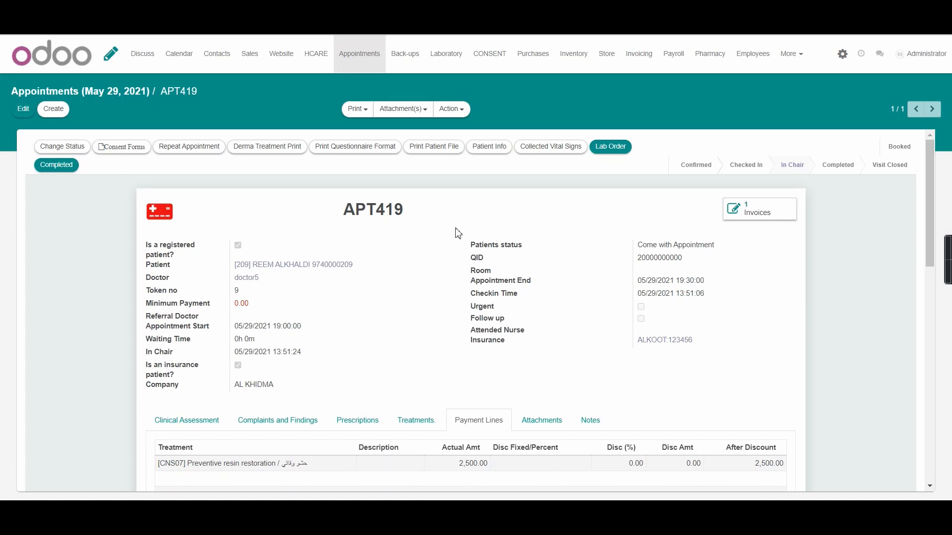
# - Mark insurance appointment APT419 as completed and examine the patient total and insurance total on its draft invoice
pyautogui.click(68, 168)
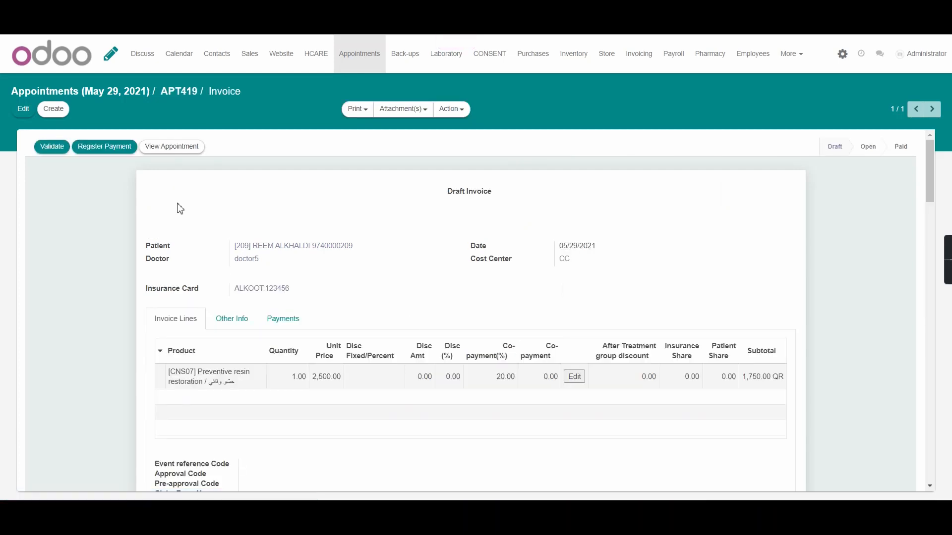
pyautogui.scroll(-4, 181, 208)
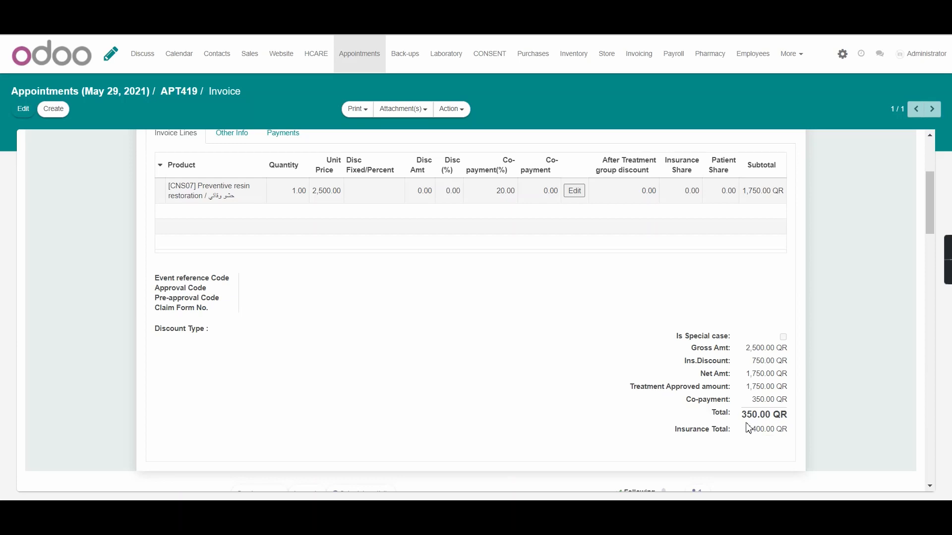
pyautogui.moveTo(742, 415); pyautogui.dragTo(798, 423)
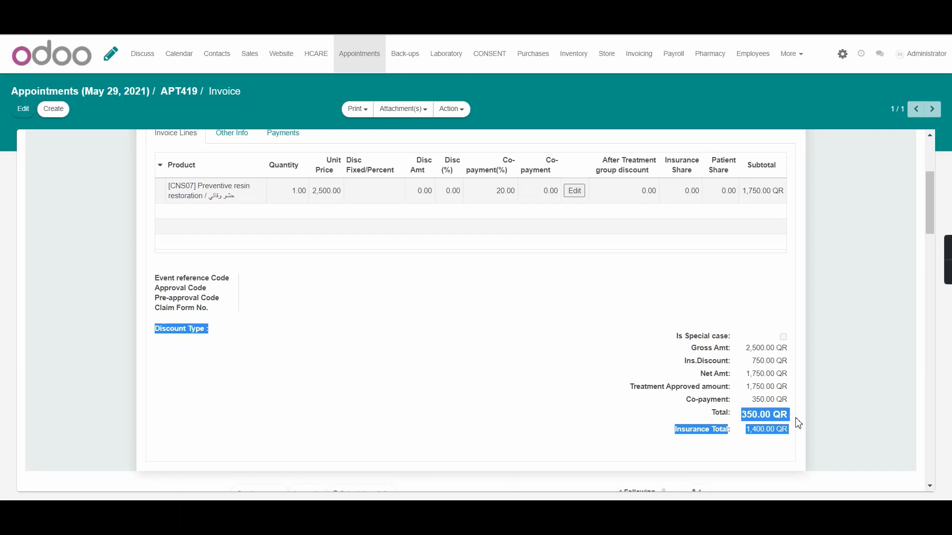
pyautogui.click(747, 434)
pyautogui.moveTo(738, 438); pyautogui.dragTo(788, 446)
pyautogui.click(791, 447)
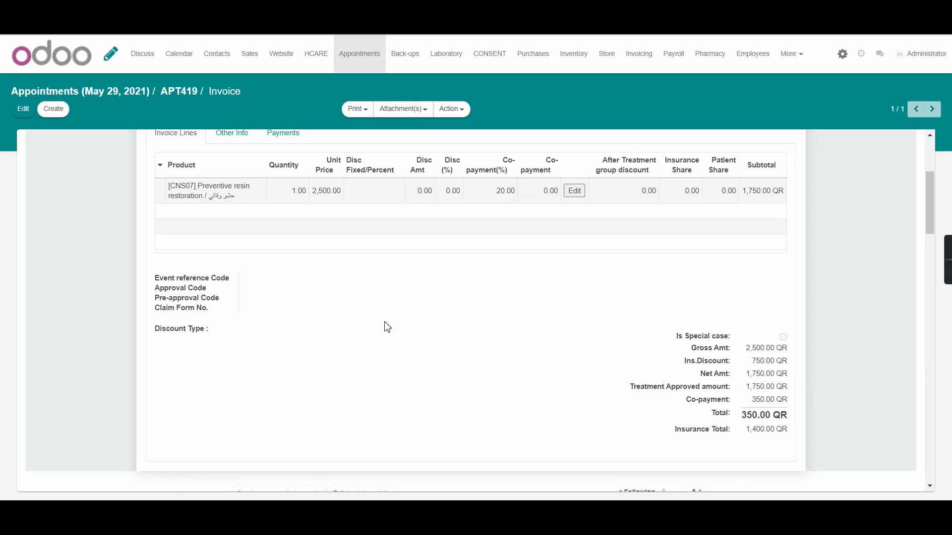
pyautogui.scroll(2, 397, 337)
pyautogui.scroll(-2, 526, 354)
# - Open the insurance patient's draft invoice for editing to view its approval and claim fields, and save it without entering anything
pyautogui.click(17, 116)
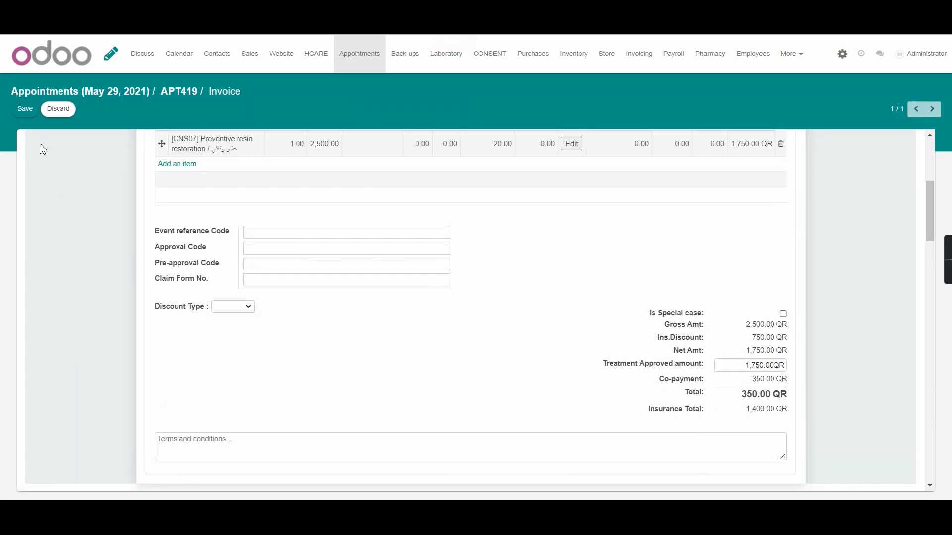
pyautogui.click(24, 108)
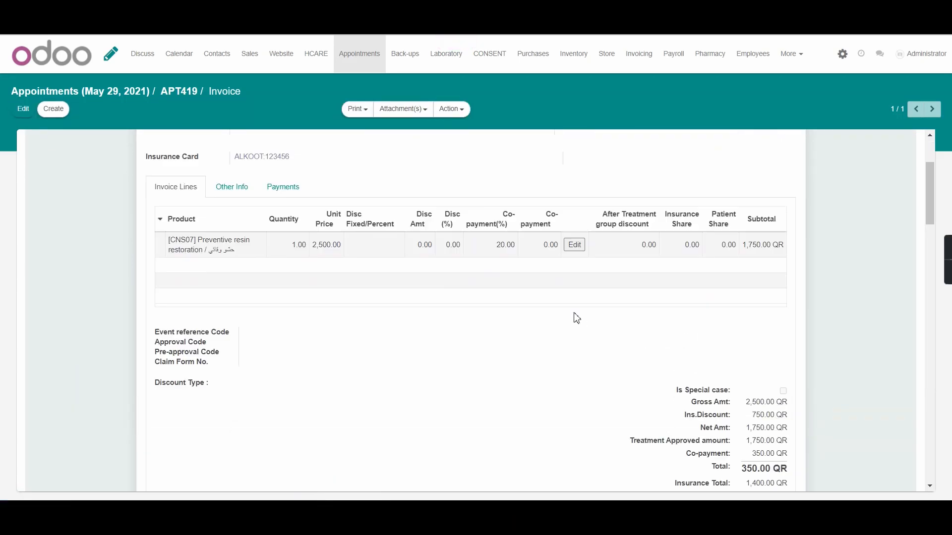
# - Validate the insurance patient's draft invoice and register the 350.00 QR patient payment using the CARD (QAR) journal
pyautogui.click(39, 147)
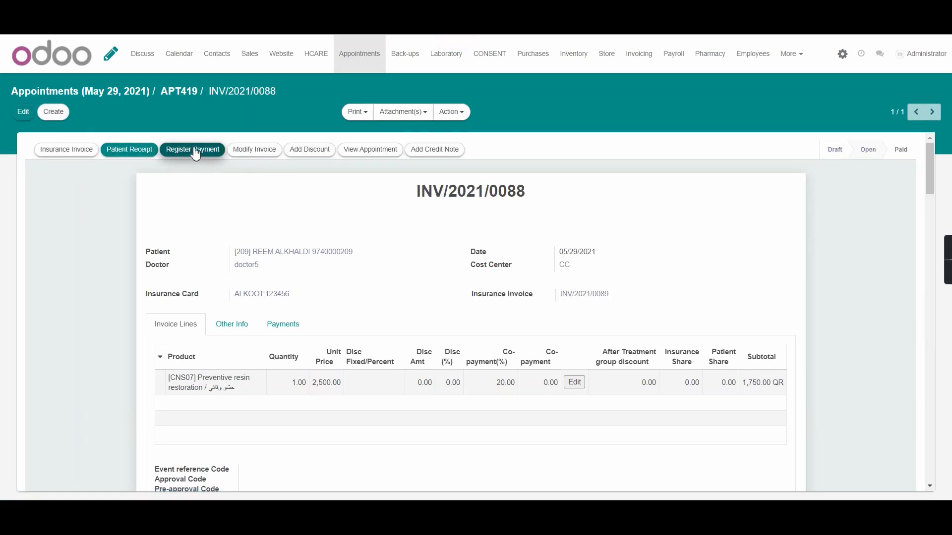
pyautogui.click(211, 150)
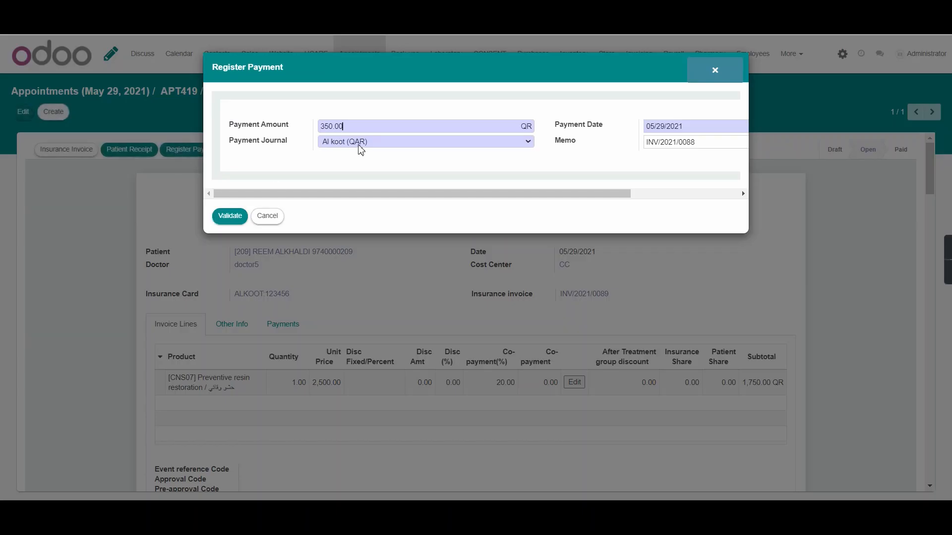
pyautogui.click(361, 150)
pyautogui.click(354, 197)
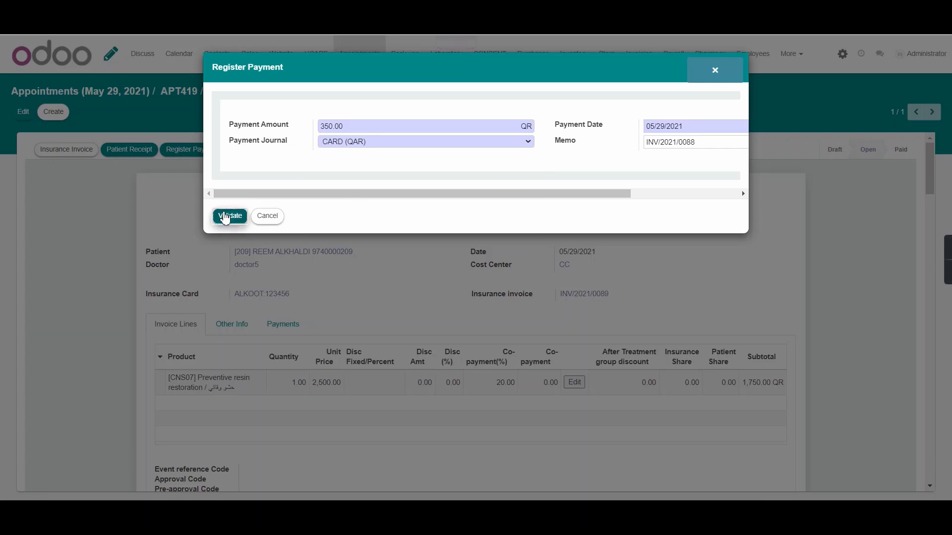
pyautogui.click(225, 217)
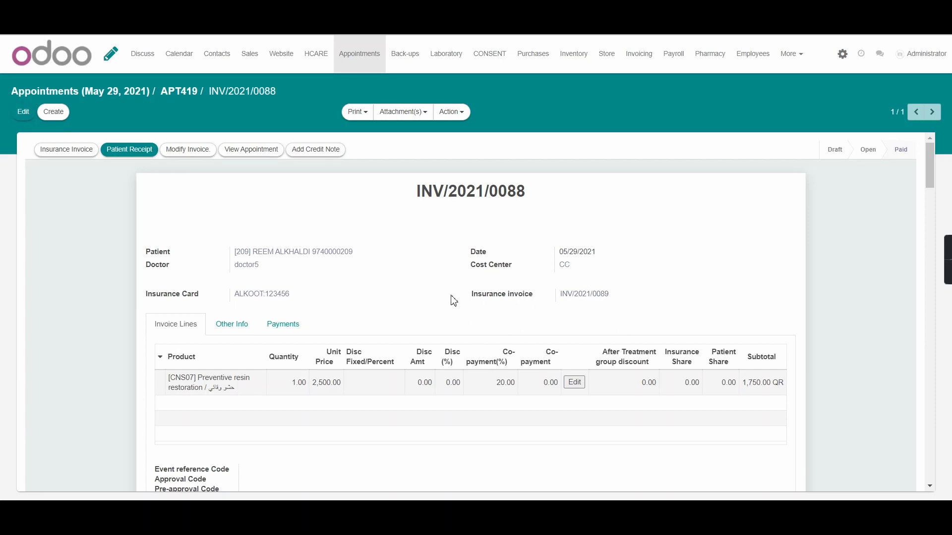
# - Open the linked insurance invoice INV/2021/0089 and examine its total and unpaid balance
pyautogui.click(585, 295)
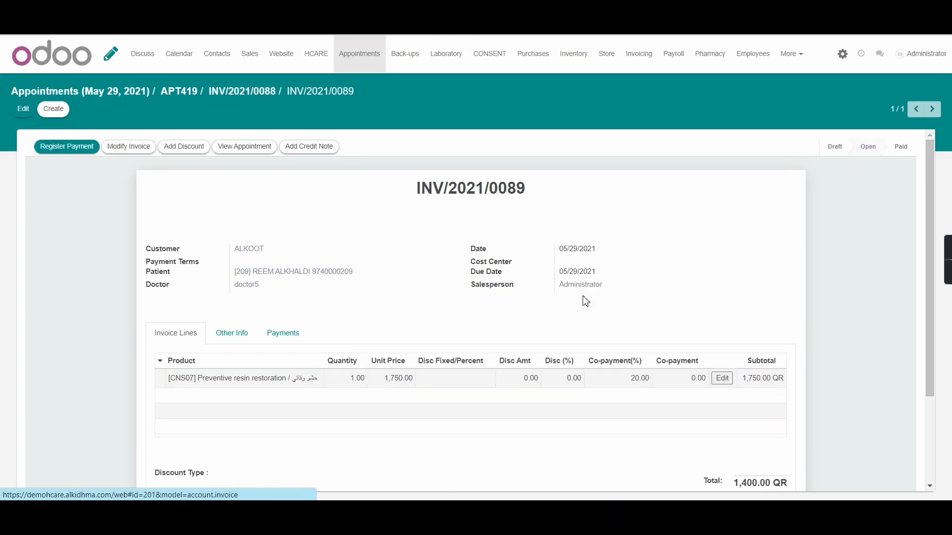
pyautogui.scroll(-1, 656, 377)
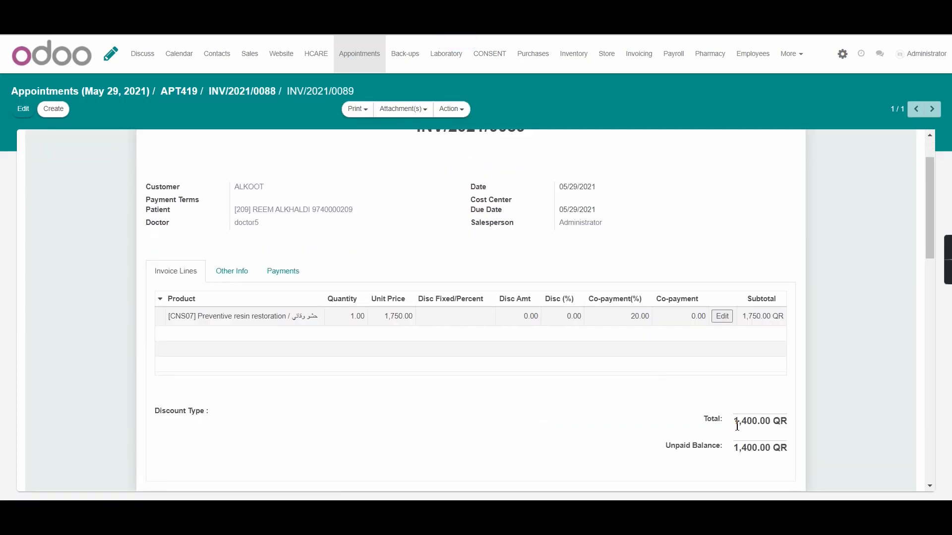
pyautogui.moveTo(731, 450); pyautogui.dragTo(797, 450)
pyautogui.click(780, 448)
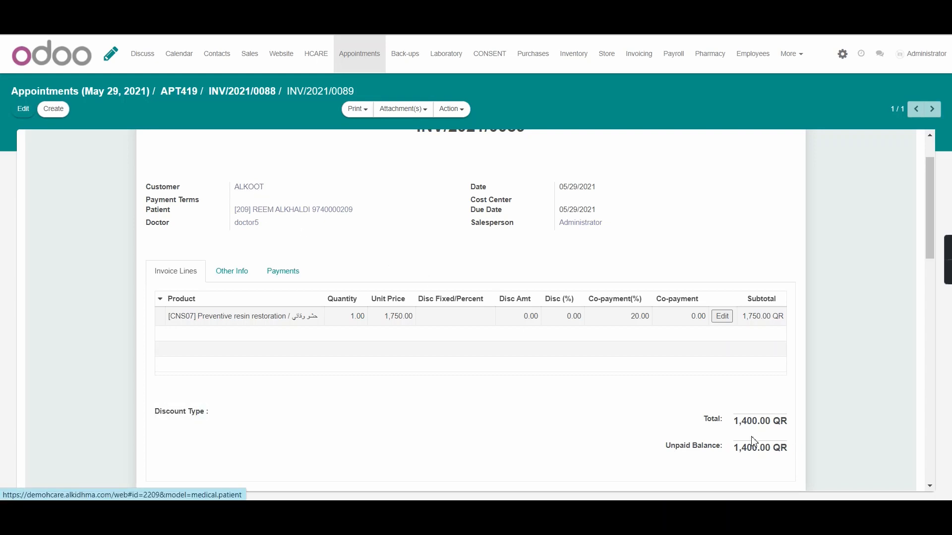
pyautogui.moveTo(733, 454); pyautogui.dragTo(802, 452)
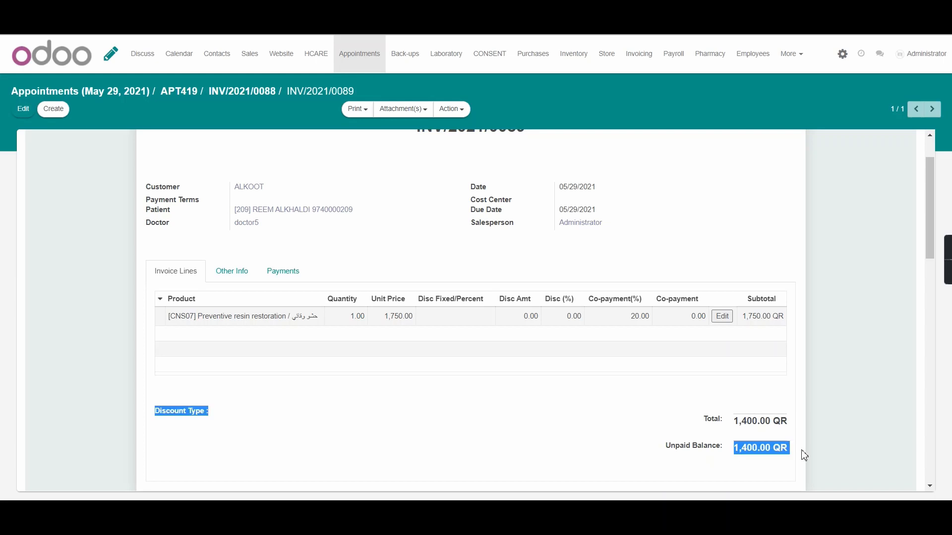
pyautogui.click(744, 444)
# - Register the insurer's payment of 1,400.00 QR on the insurance invoice using the Al koot (QAR) journal
pyautogui.scroll(2, 594, 406)
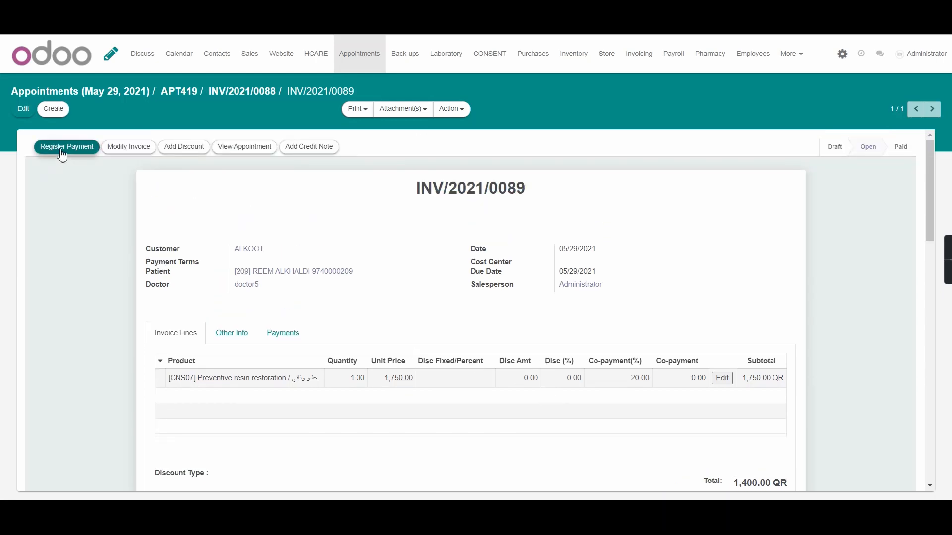
pyautogui.click(62, 146)
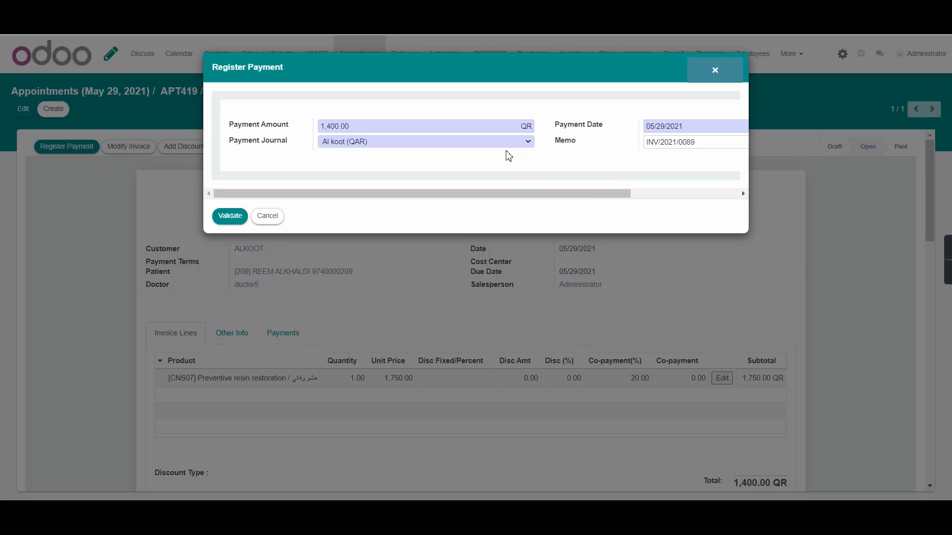
pyautogui.click(526, 143)
pyautogui.click(527, 143)
pyautogui.click(229, 216)
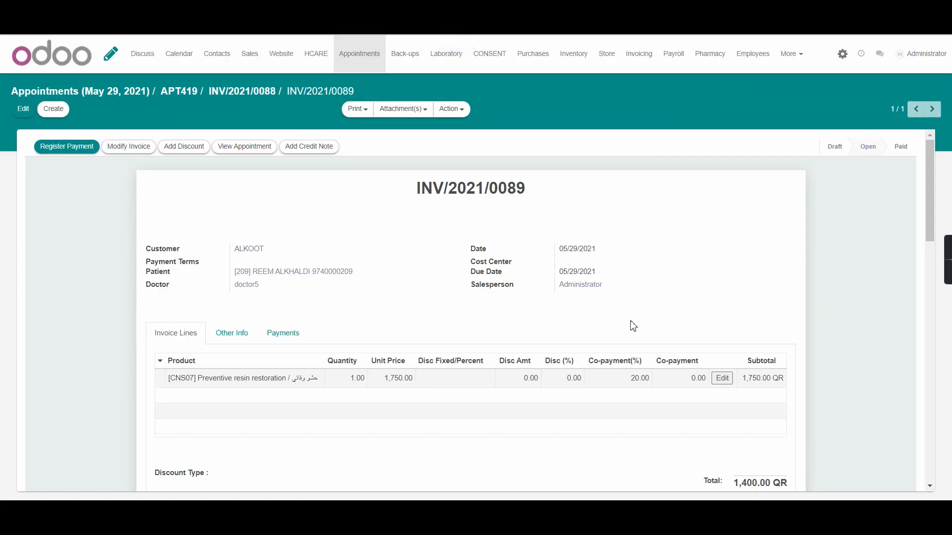
# - Review the recorded payment and the unpaid balance under the insurance invoice total
pyautogui.scroll(-4, 627, 322)
pyautogui.scroll(1, 744, 312)
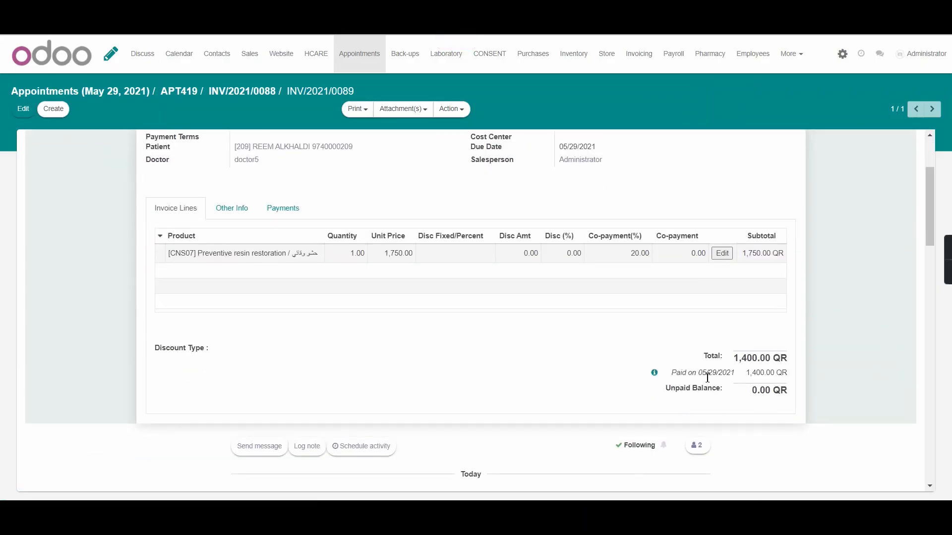
pyautogui.moveTo(664, 389); pyautogui.dragTo(798, 410)
pyautogui.click(796, 407)
# - Open the HCARE dashboard
pyautogui.click(322, 67)
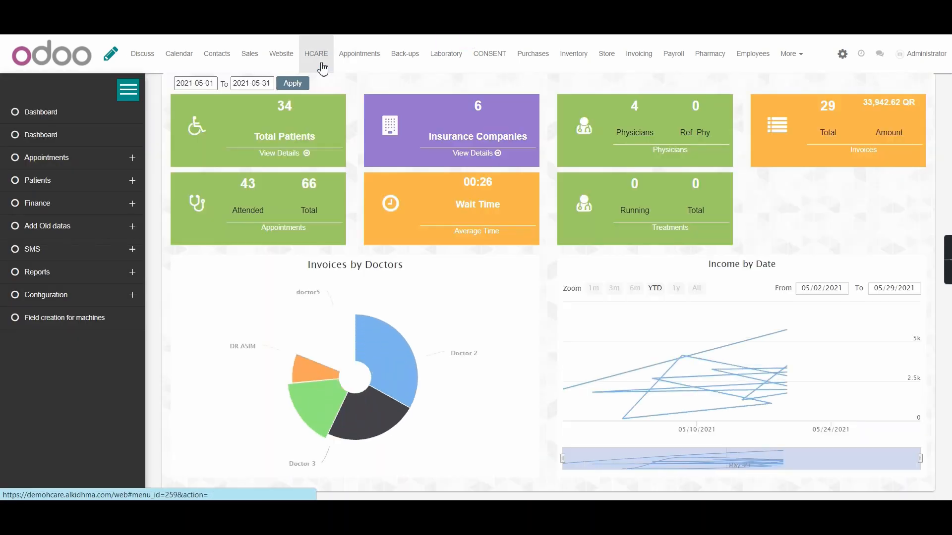